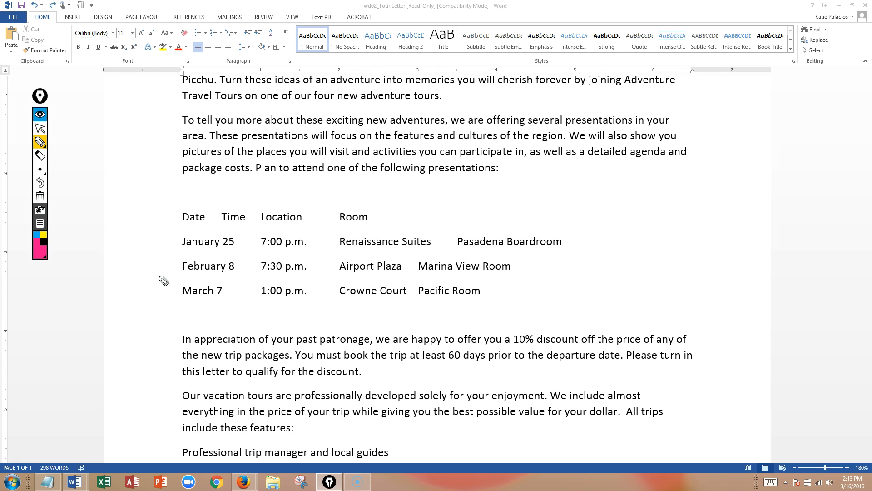
{"action": "left_click_drag", "start_coordinate": [179, 208], "coordinate": [179, 300]}
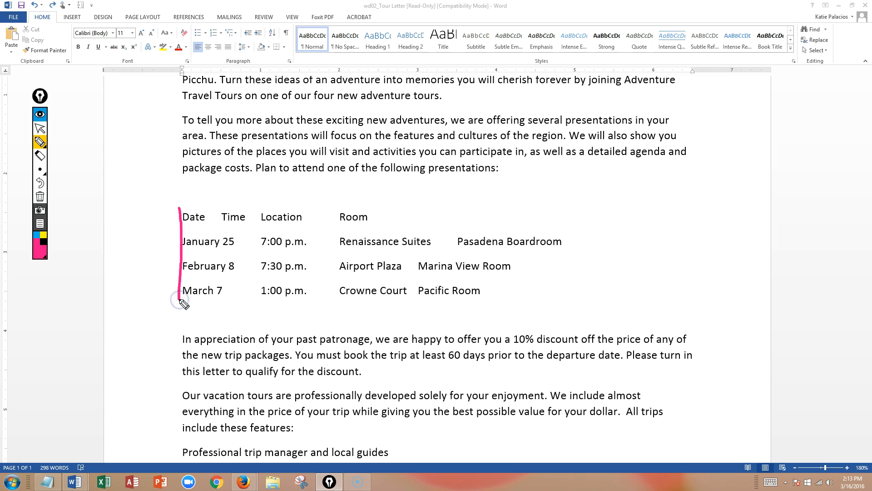
{"action": "mouse_move", "coordinate": [215, 207]}
{"action": "left_mouse_down"}
{"action": "mouse_move", "coordinate": [222, 225]}
{"action": "mouse_move", "coordinate": [259, 241]}
{"action": "mouse_move", "coordinate": [261, 312]}
{"action": "left_mouse_up"}
{"action": "mouse_move", "coordinate": [258, 207]}
{"action": "left_mouse_down"}
{"action": "mouse_move", "coordinate": [278, 230]}
{"action": "mouse_move", "coordinate": [336, 239]}
{"action": "mouse_move", "coordinate": [339, 303]}
{"action": "left_mouse_up"}
{"action": "mouse_move", "coordinate": [334, 209]}
{"action": "left_mouse_down"}
{"action": "mouse_move", "coordinate": [336, 223]}
{"action": "mouse_move", "coordinate": [413, 229]}
{"action": "mouse_move", "coordinate": [443, 254]}
{"action": "mouse_move", "coordinate": [412, 305]}
{"action": "left_mouse_up"}
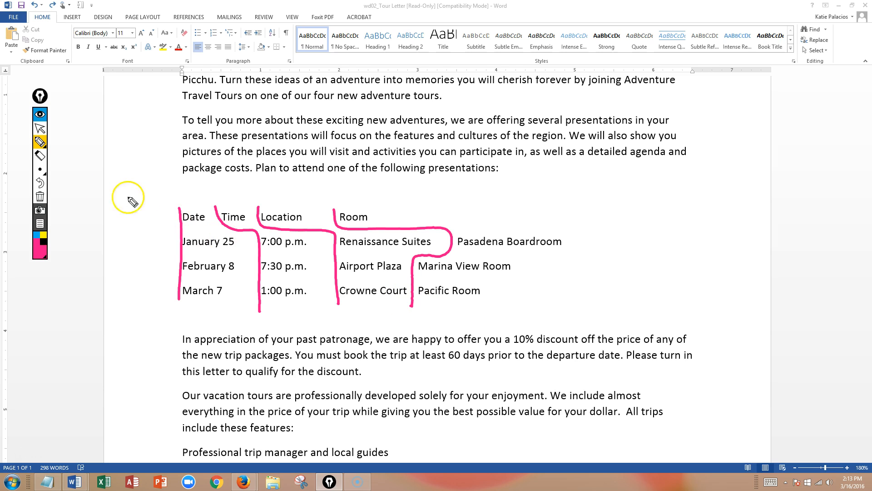
{"action": "left_click", "coordinate": [40, 128]}
{"action": "left_click", "coordinate": [40, 196]}
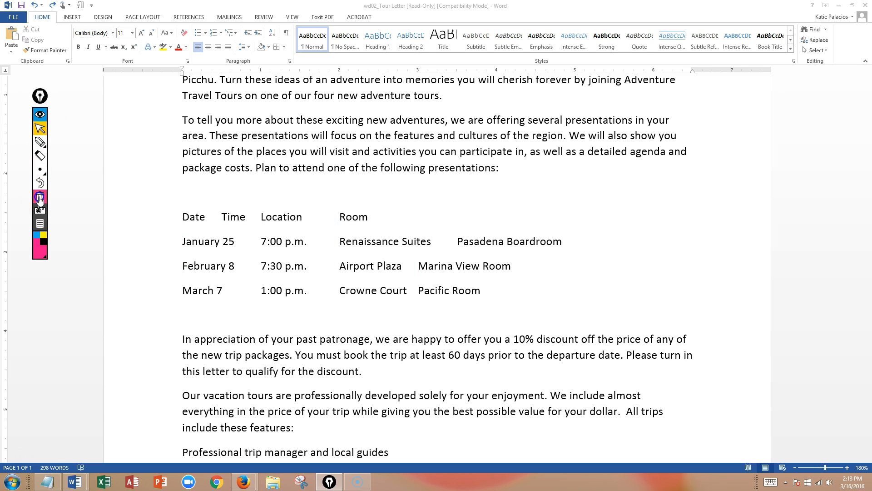
Step: Select the four presentation schedule lines and indent their first line to 1 inch
{"action": "left_click", "coordinate": [485, 291]}
{"action": "left_click_drag", "start_coordinate": [485, 293], "coordinate": [178, 220]}
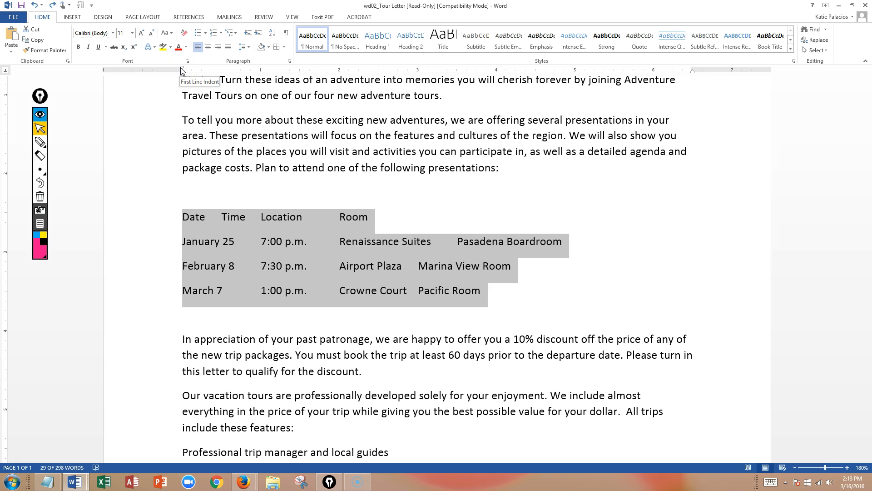
{"action": "left_click_drag", "start_coordinate": [182, 70], "coordinate": [261, 75]}
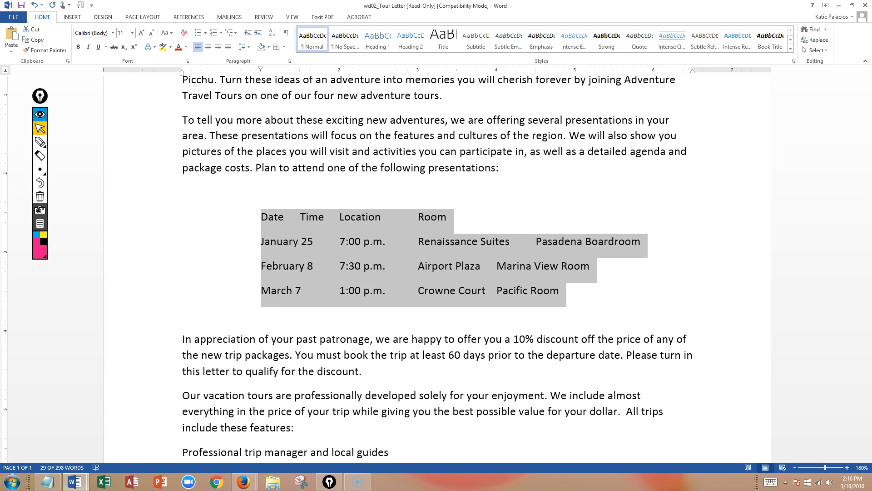
Step: Set left tab stops at 2, 3 and 4.5 inches for the selected schedule lines
{"action": "left_click", "coordinate": [7, 72]}
{"action": "left_click", "coordinate": [7, 71]}
{"action": "left_click", "coordinate": [7, 72]}
{"action": "left_click", "coordinate": [6, 71]}
{"action": "left_click", "coordinate": [6, 71]}
{"action": "left_click", "coordinate": [6, 72]}
{"action": "left_click", "coordinate": [340, 71]}
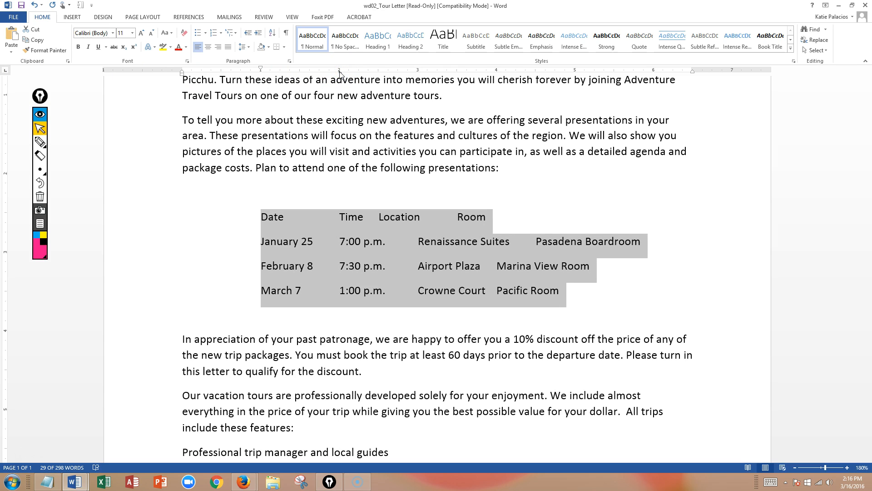
{"action": "left_click", "coordinate": [417, 71]}
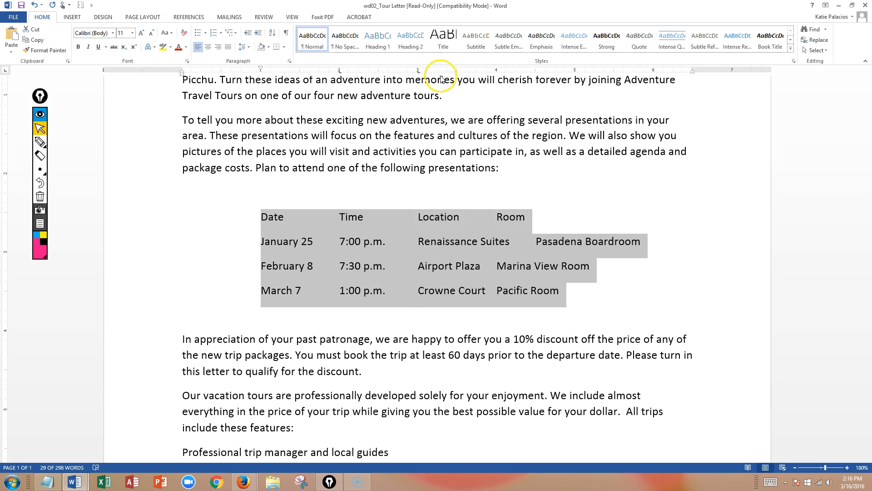
{"action": "left_click", "coordinate": [536, 71]}
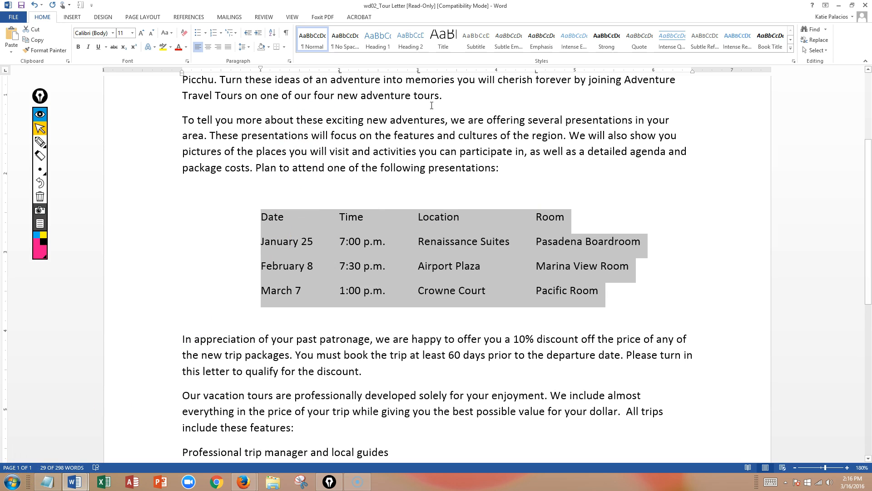
Step: Remove the 2, 3 and 4.5 inch tab stops from the Date/Time/Location/Room header line
{"action": "left_click", "coordinate": [459, 218]}
{"action": "left_click_drag", "start_coordinate": [551, 217], "coordinate": [255, 211]}
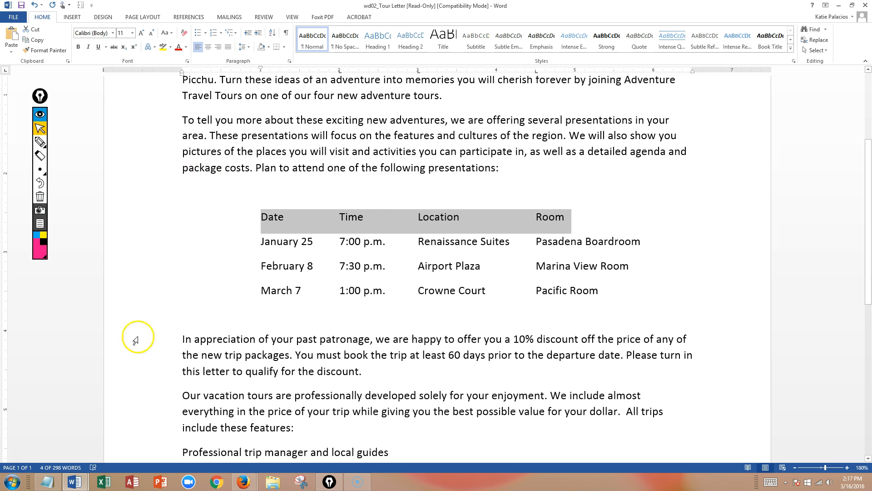
{"action": "left_click", "coordinate": [341, 77]}
{"action": "left_click_drag", "start_coordinate": [341, 76], "coordinate": [341, 80]}
{"action": "left_click_drag", "start_coordinate": [418, 72], "coordinate": [420, 81]}
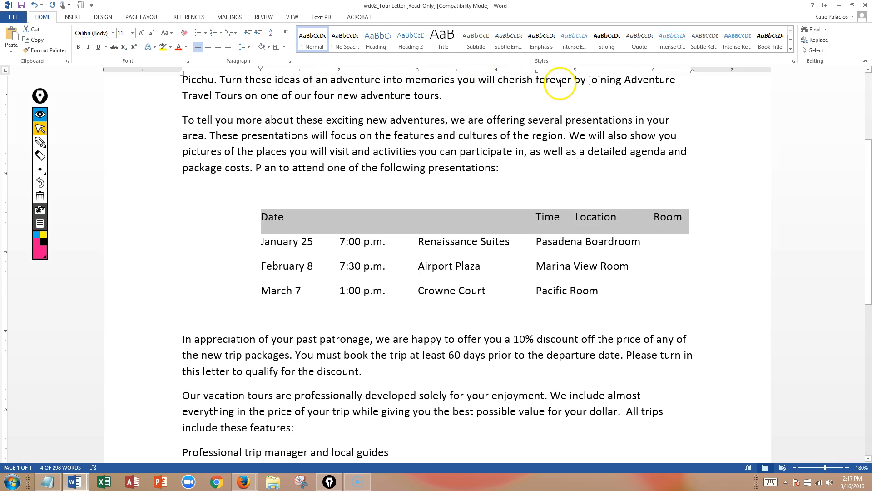
{"action": "left_click_drag", "start_coordinate": [538, 72], "coordinate": [532, 84]}
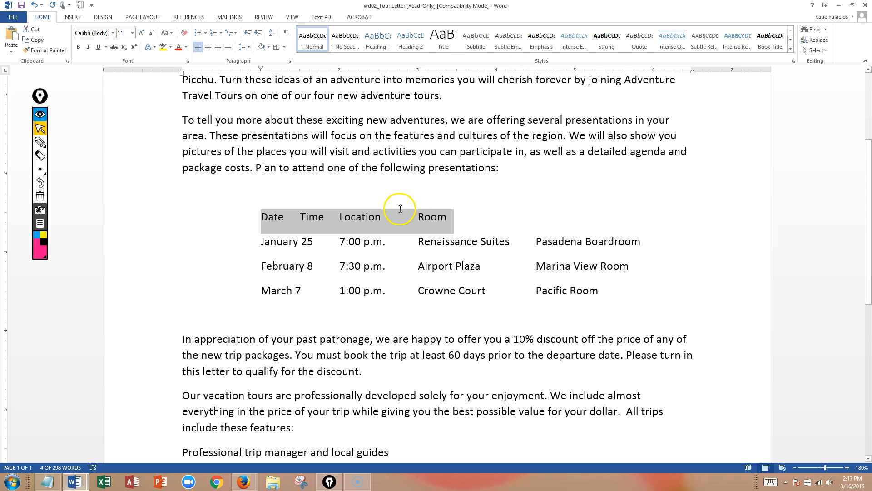
Step: Add center tab stops at about 2.25, 3.5 and 5 inches for the header line
{"action": "left_click", "coordinate": [6, 72]}
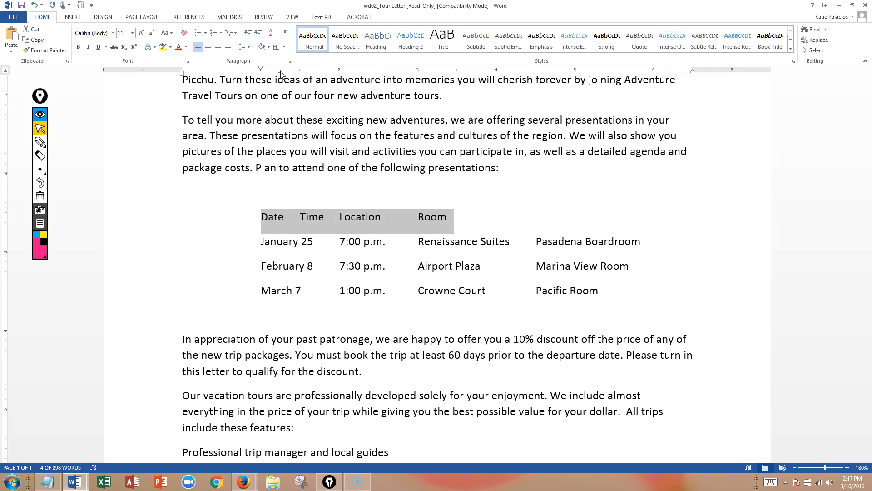
{"action": "left_click", "coordinate": [359, 72]}
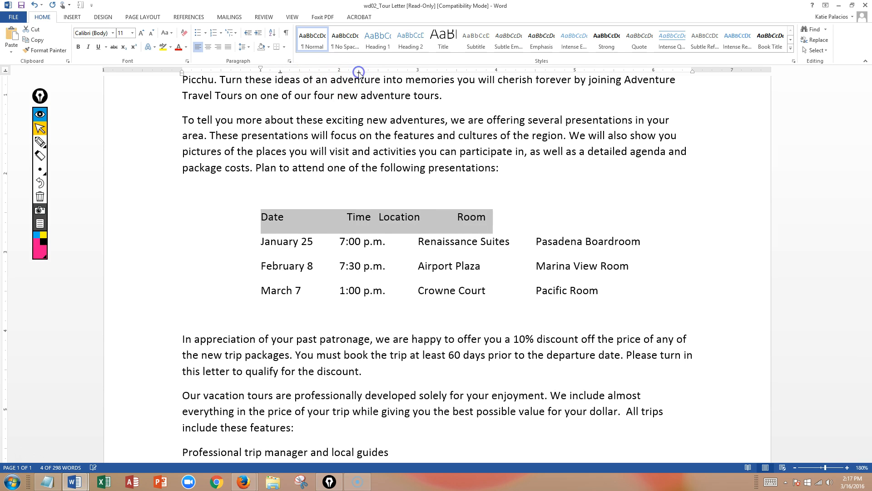
{"action": "left_click", "coordinate": [456, 71]}
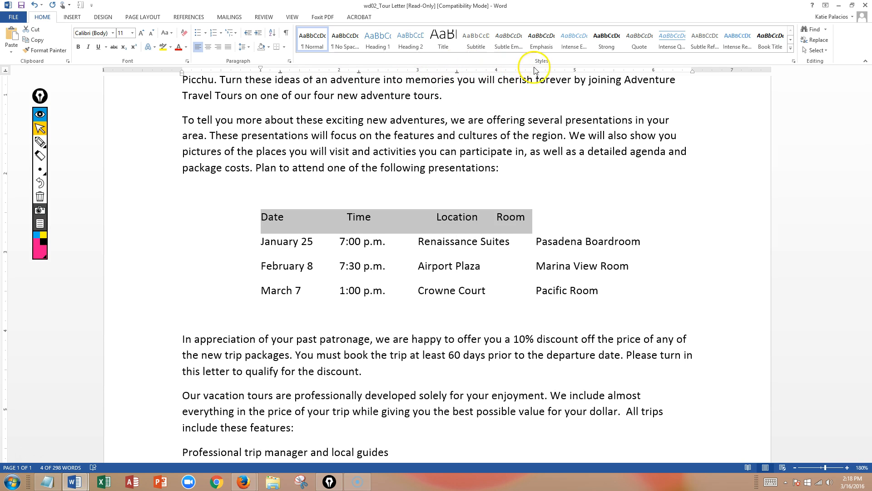
{"action": "left_click", "coordinate": [576, 72]}
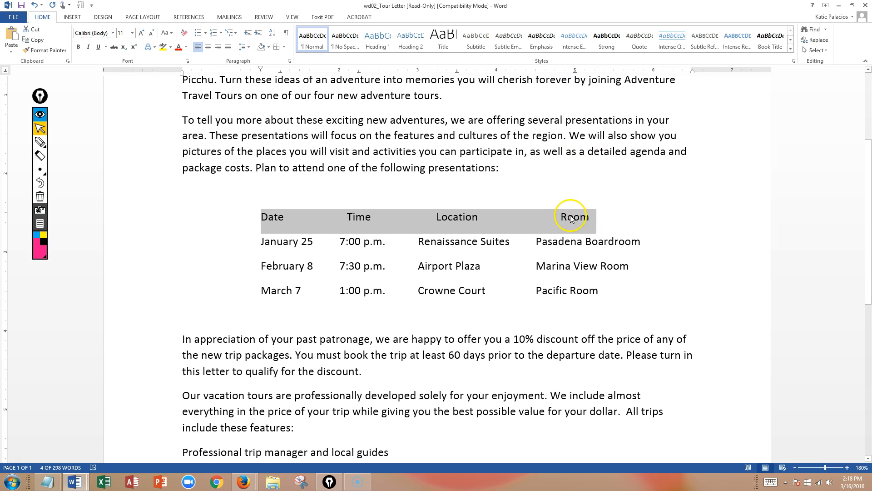
Step: Insert a tab before Date in the header line
{"action": "left_click", "coordinate": [459, 241]}
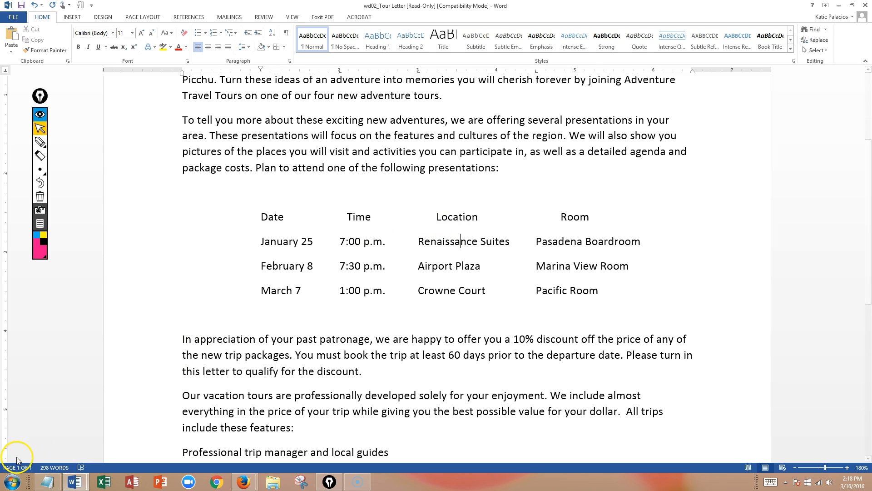
{"action": "left_click", "coordinate": [262, 218]}
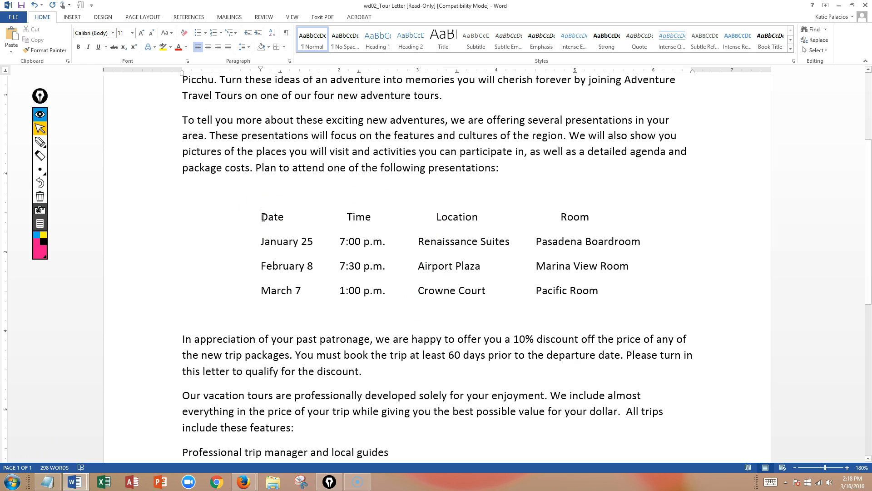
{"action": "key", "text": "Tab"}
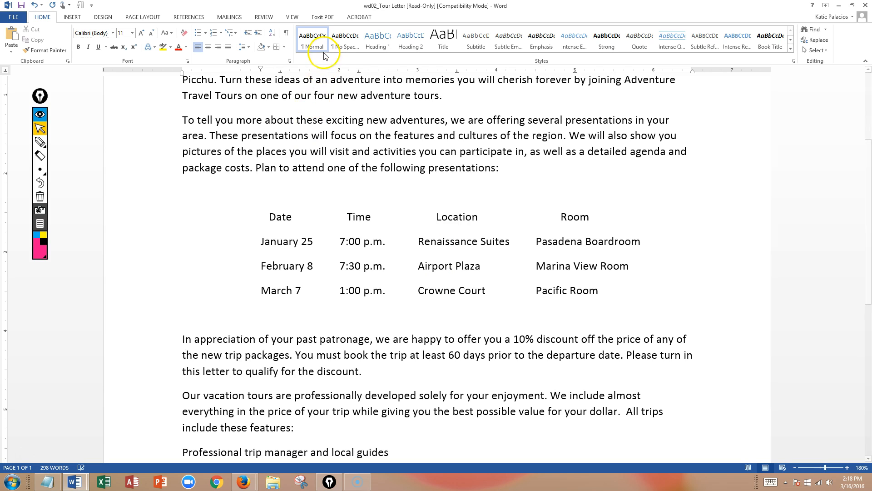
{"action": "left_click", "coordinate": [303, 169]}
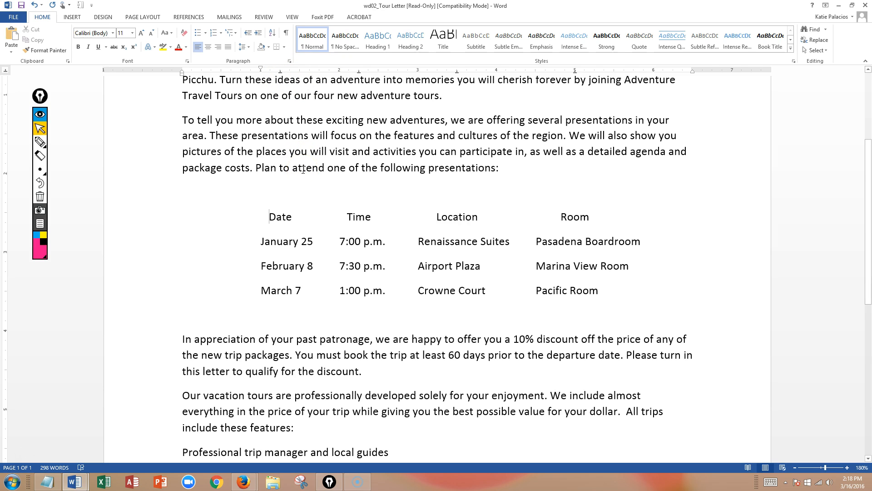
Step: Open Tabs settings for the three date rows and give the 2" tab stop a dashed leader
{"action": "left_click_drag", "start_coordinate": [607, 293], "coordinate": [263, 244]}
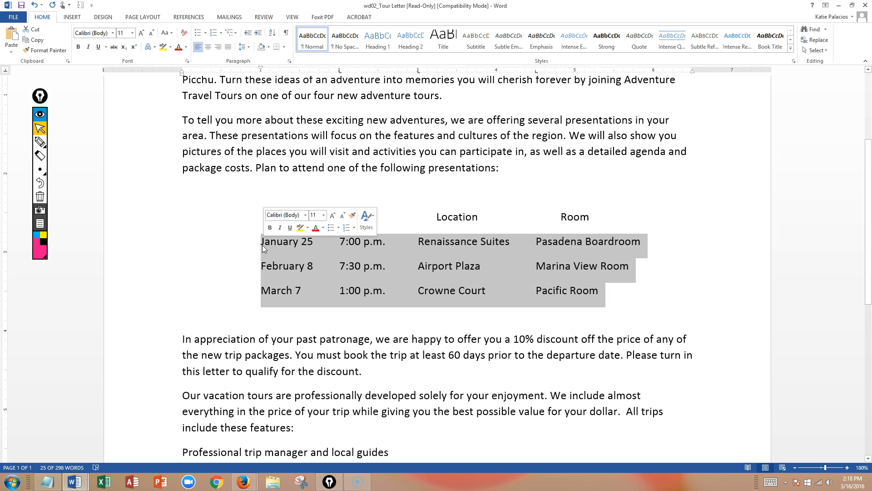
{"action": "double_click", "coordinate": [339, 71]}
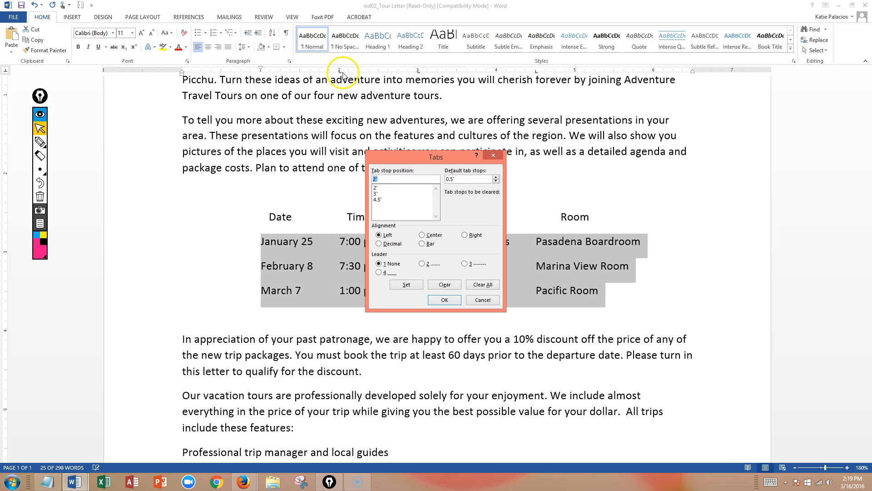
{"action": "left_click", "coordinate": [379, 187]}
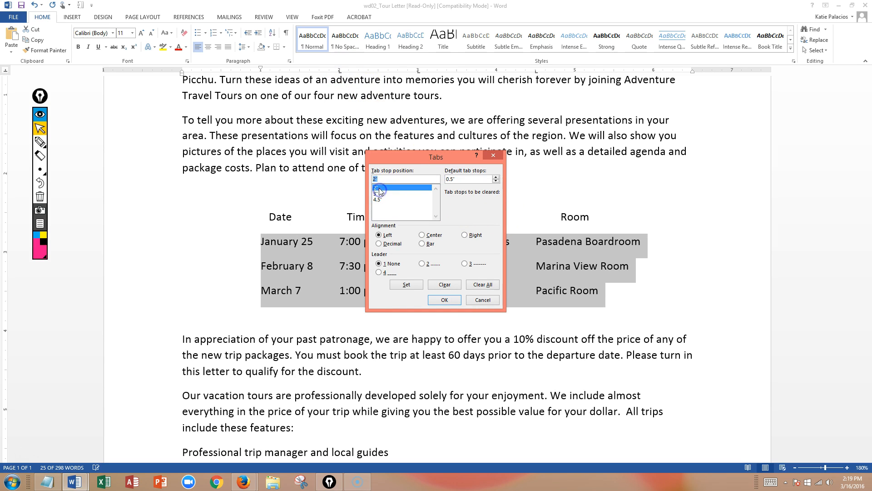
{"action": "left_click", "coordinate": [465, 265]}
{"action": "left_click", "coordinate": [406, 285]}
Step: Apply the same dashed leader to the 3" and 4.5" tab stops and close the Tabs dialog
{"action": "left_click", "coordinate": [377, 194]}
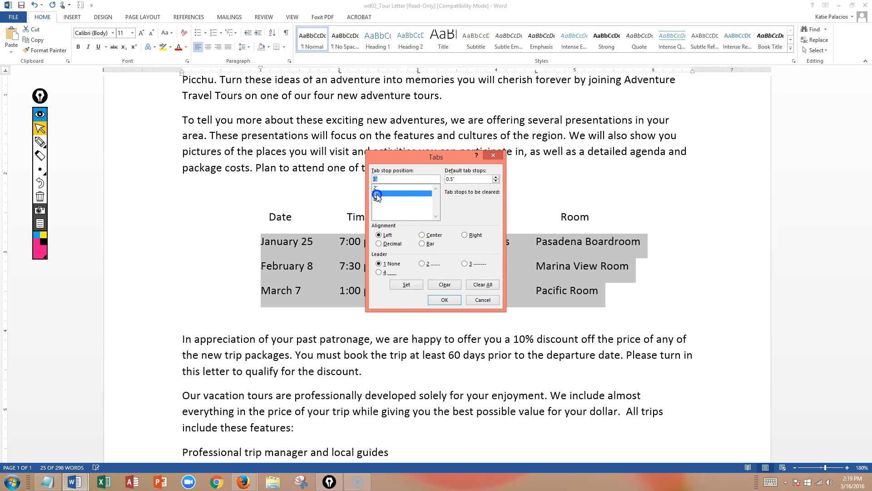
{"action": "left_click", "coordinate": [465, 264]}
{"action": "left_click", "coordinate": [412, 285]}
{"action": "left_click", "coordinate": [377, 200]}
{"action": "left_click", "coordinate": [465, 264]}
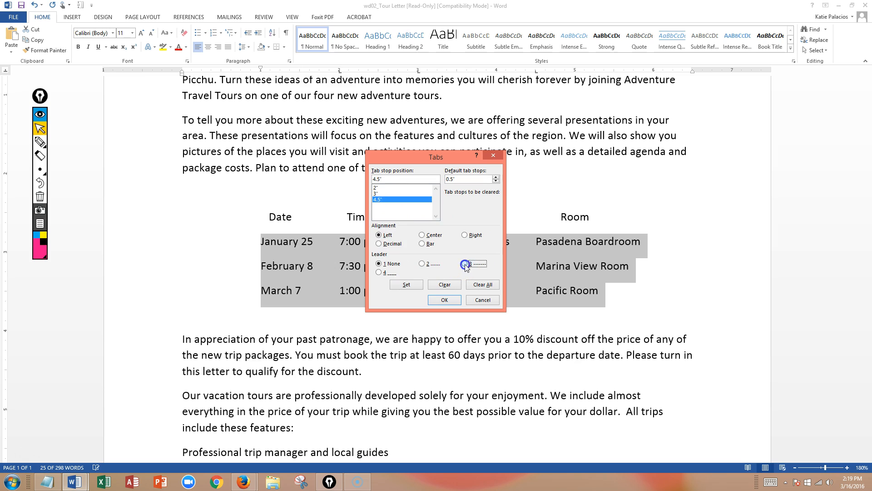
{"action": "left_click", "coordinate": [407, 285]}
{"action": "left_click", "coordinate": [443, 300]}
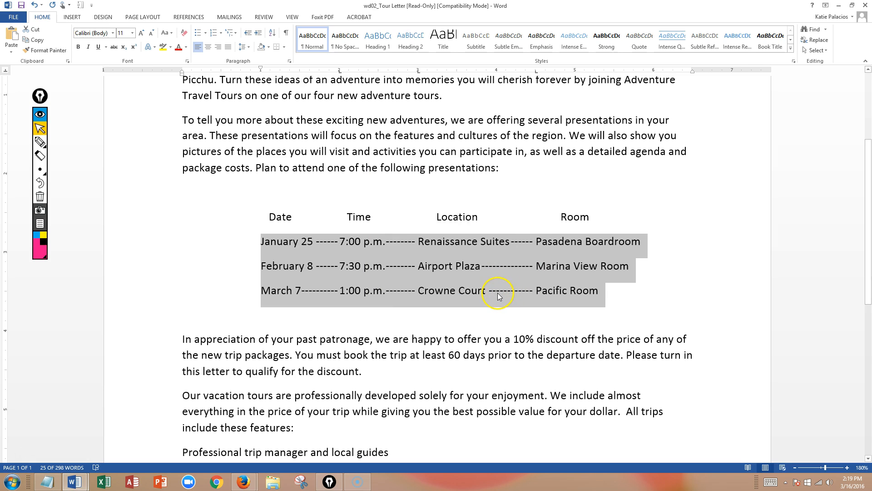
{"action": "left_click", "coordinate": [356, 316]}
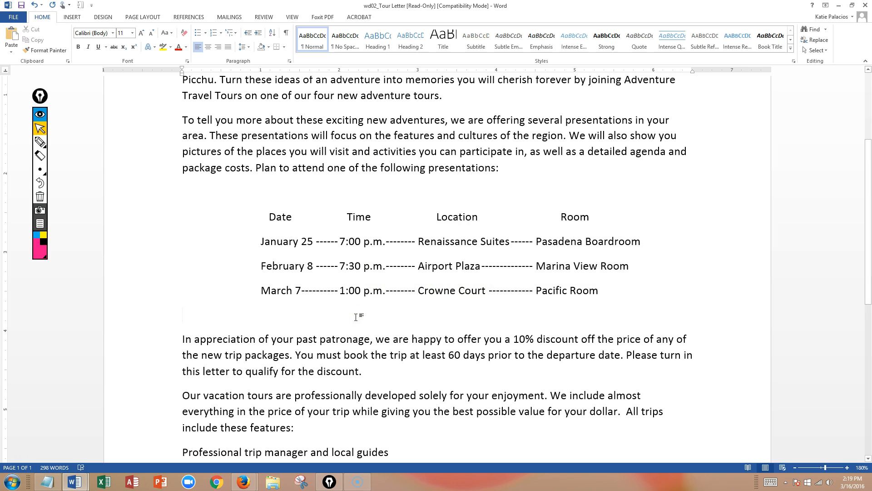